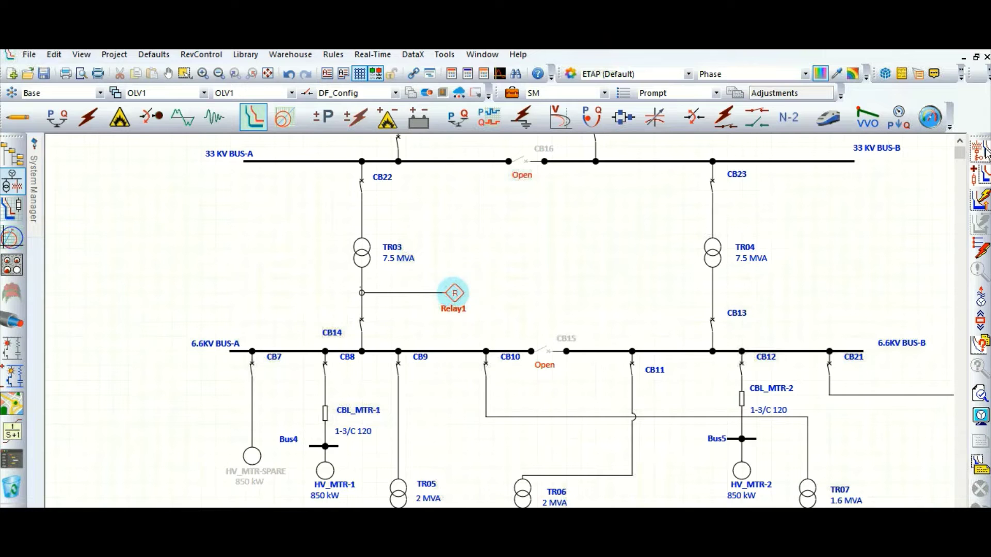
Step: Create the Star2 time-current plot for the selected Relay1
{"action": "left_click", "coordinate": [982, 151]}
Step: Move the Relay1 P-51 label beside the curve knee and turn on its Border and Setting display
{"action": "left_click", "coordinate": [74, 322]}
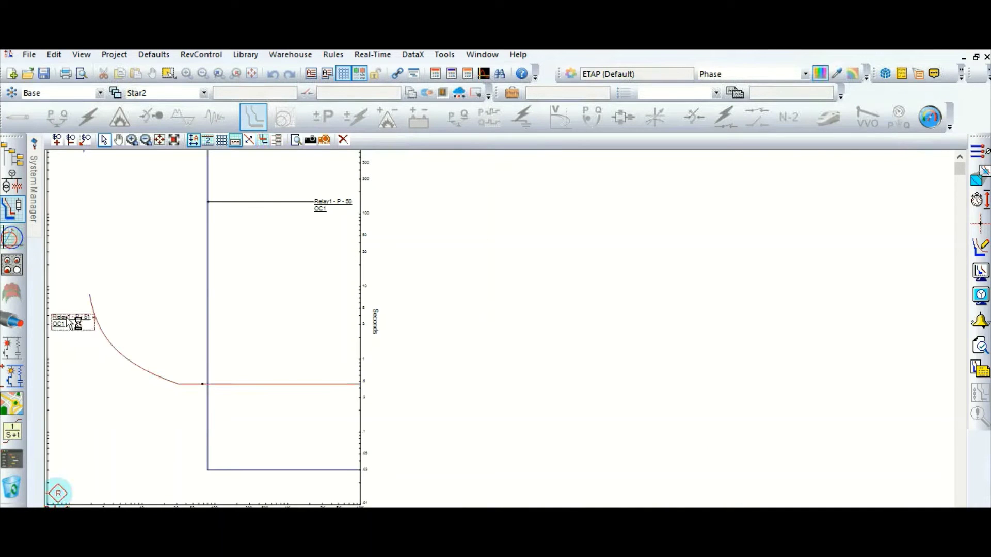
{"action": "left_click_drag", "start_coordinate": [90, 382], "coordinate": [90, 383]}
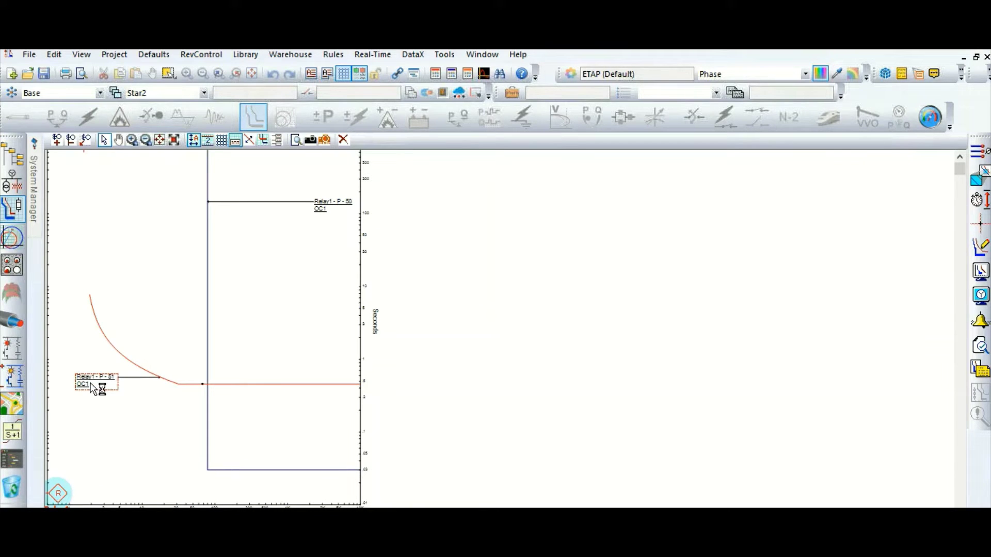
{"action": "right_click", "coordinate": [90, 383]}
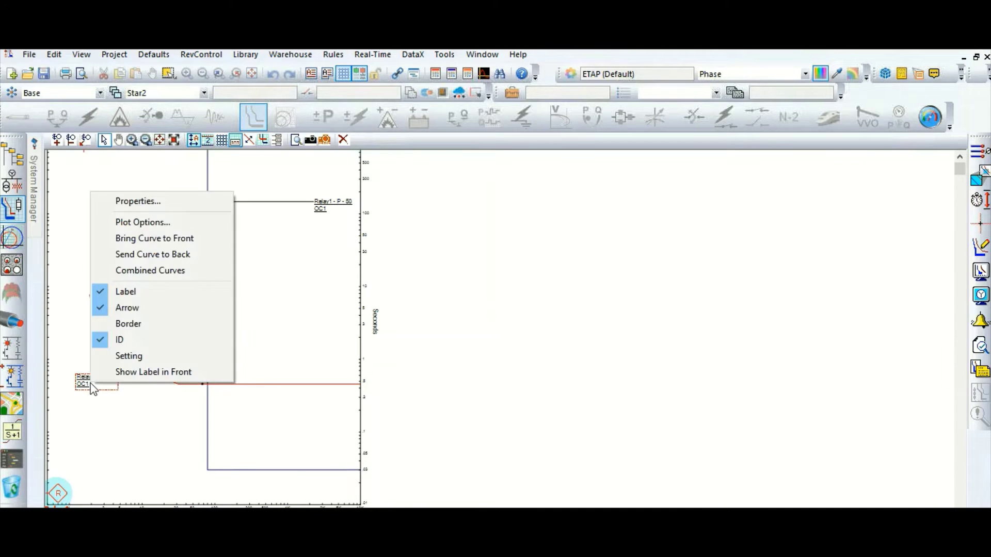
{"action": "left_click", "coordinate": [126, 324]}
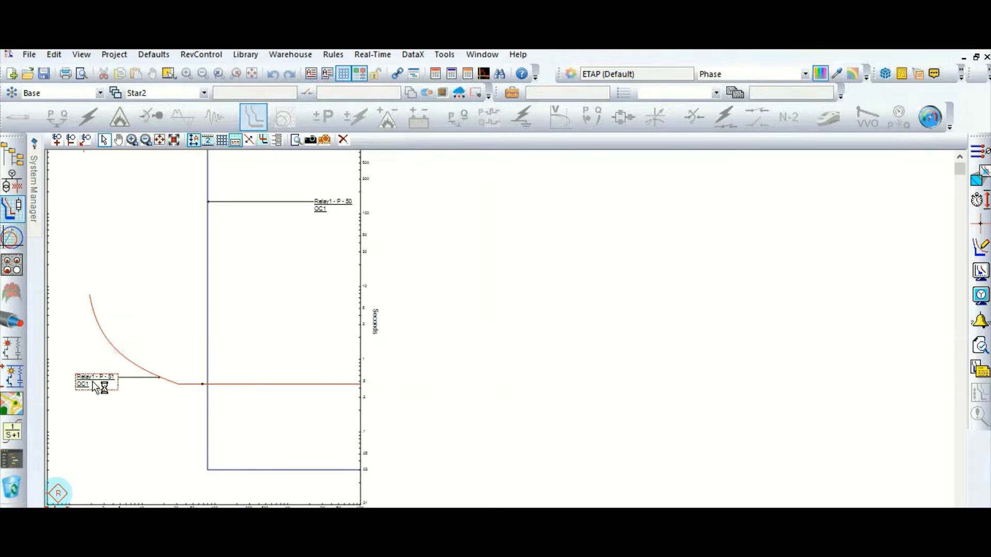
{"action": "right_click", "coordinate": [92, 383]}
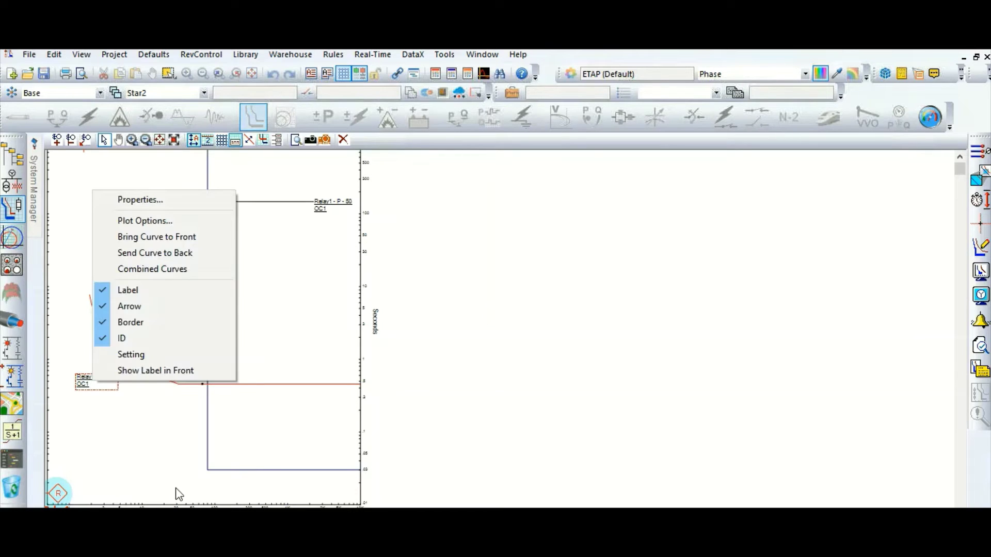
{"action": "left_click", "coordinate": [147, 355]}
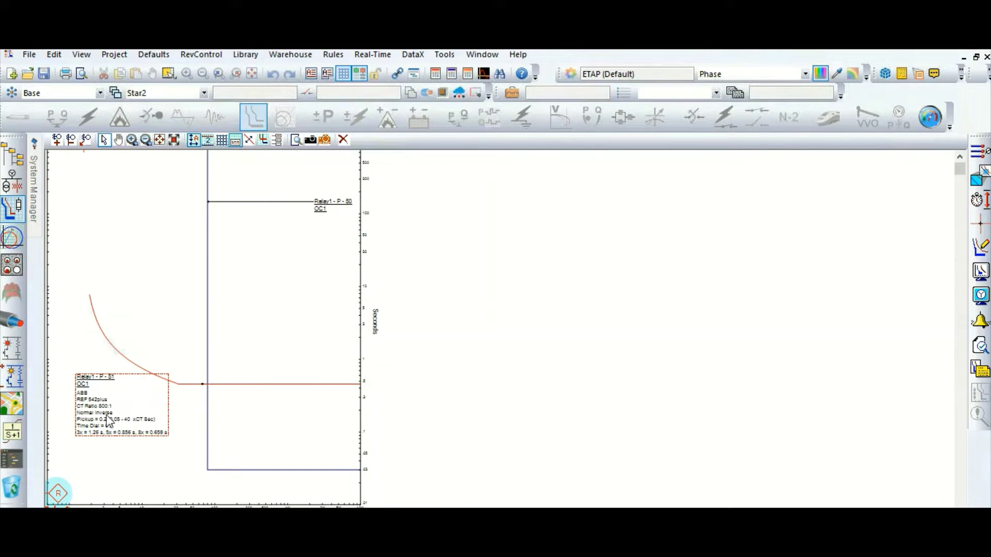
{"action": "scroll", "coordinate": [97, 427], "scroll_direction": "up", "scroll_amount": 2}
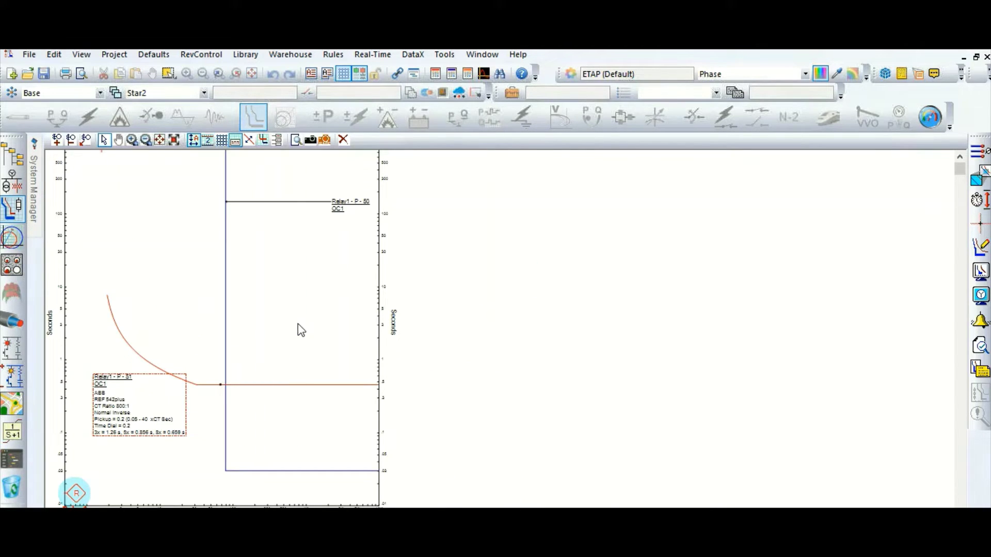
Step: Drag the Relay1 P-50 label lower and enable its Border and Setting display (Inst = 10, 0.03 s)
{"action": "left_click", "coordinate": [346, 203]}
{"action": "left_click_drag", "start_coordinate": [308, 275], "coordinate": [310, 275]}
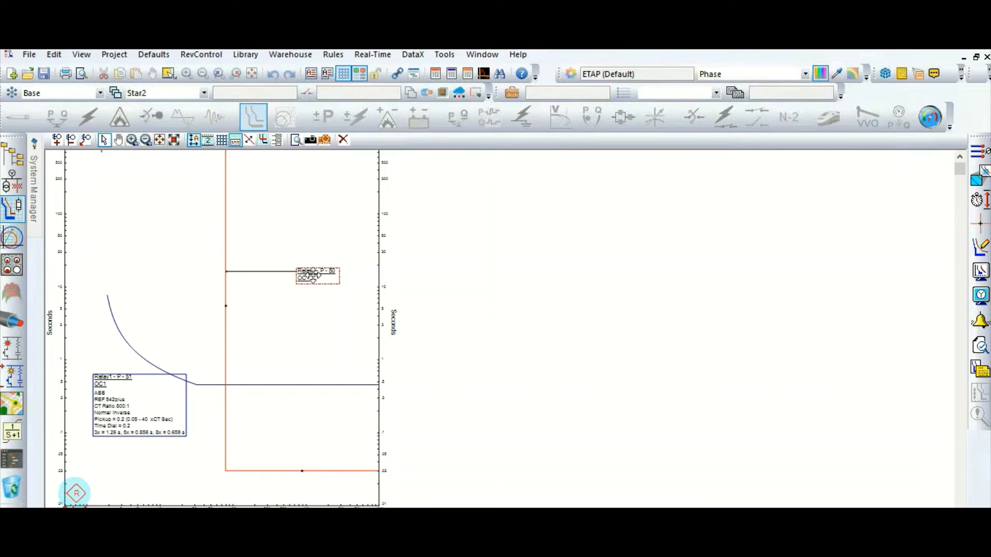
{"action": "right_click", "coordinate": [314, 277]}
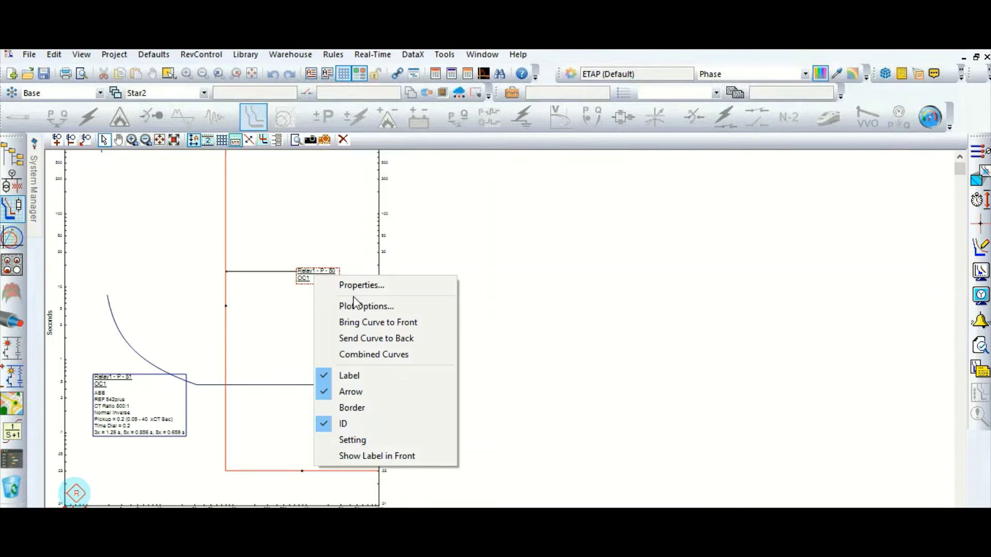
{"action": "left_click", "coordinate": [350, 409]}
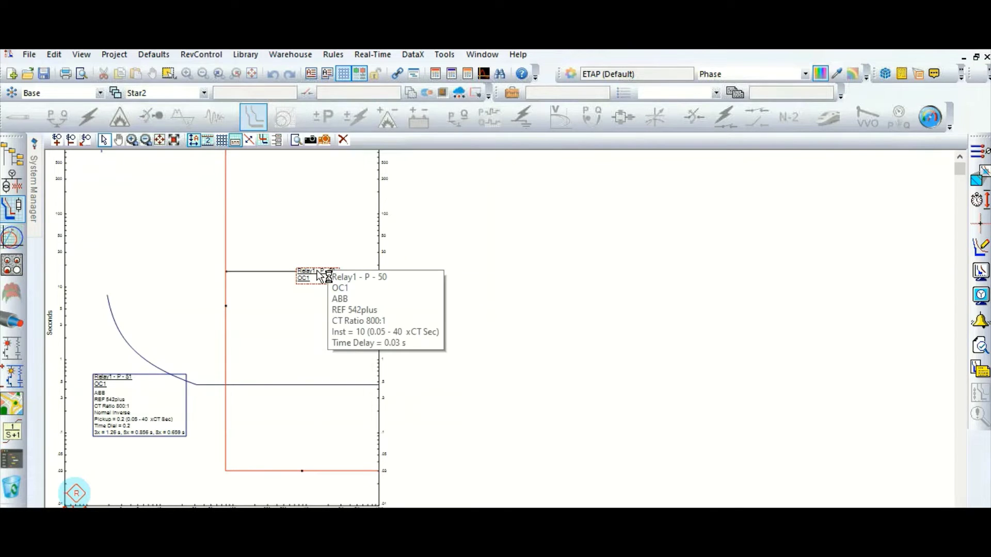
{"action": "right_click", "coordinate": [317, 271]}
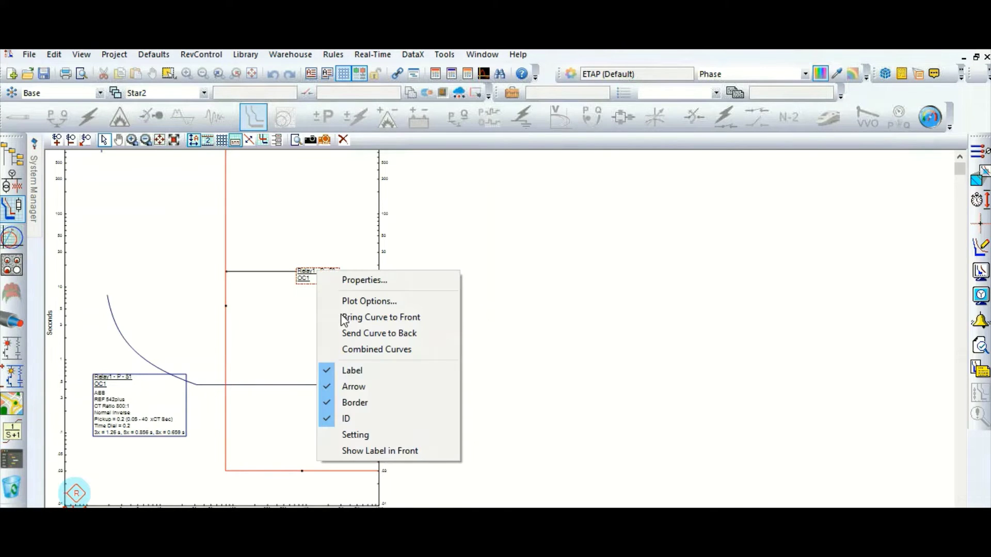
{"action": "left_click", "coordinate": [349, 435]}
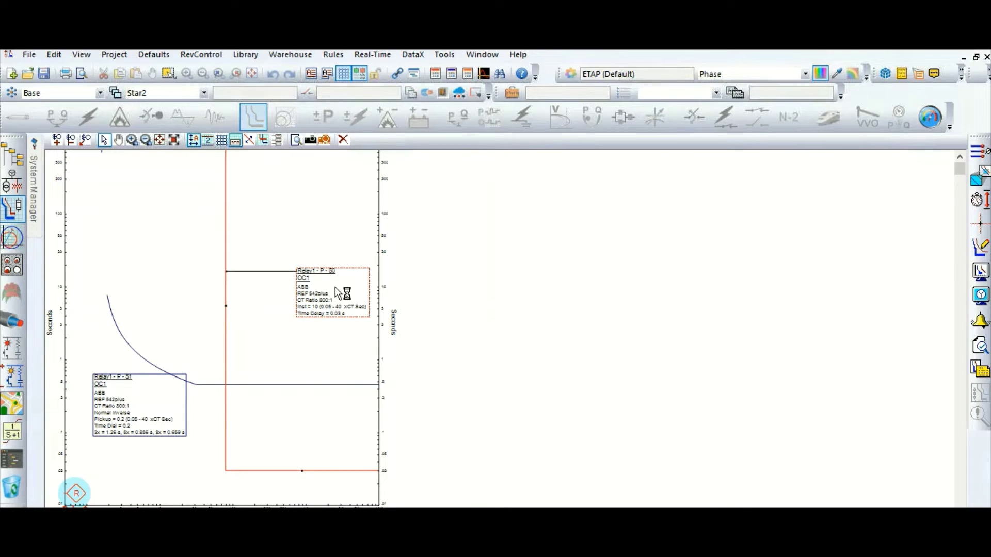
{"action": "scroll", "coordinate": [327, 287], "scroll_direction": "up", "scroll_amount": 2}
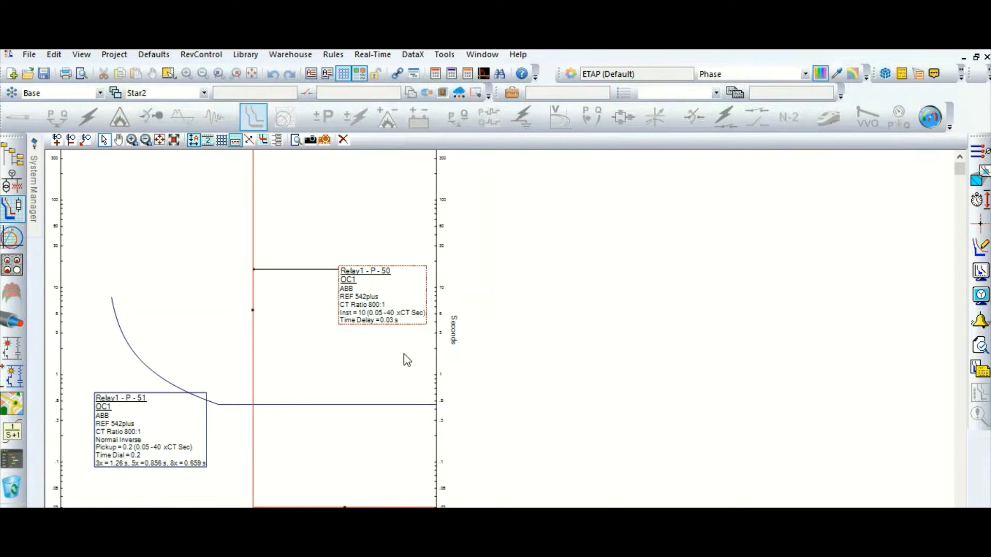
Step: In Relay1's editor, turn on Integrated Curves and TOC blocking by IOC for OC1, then apply
{"action": "double_click", "coordinate": [168, 410]}
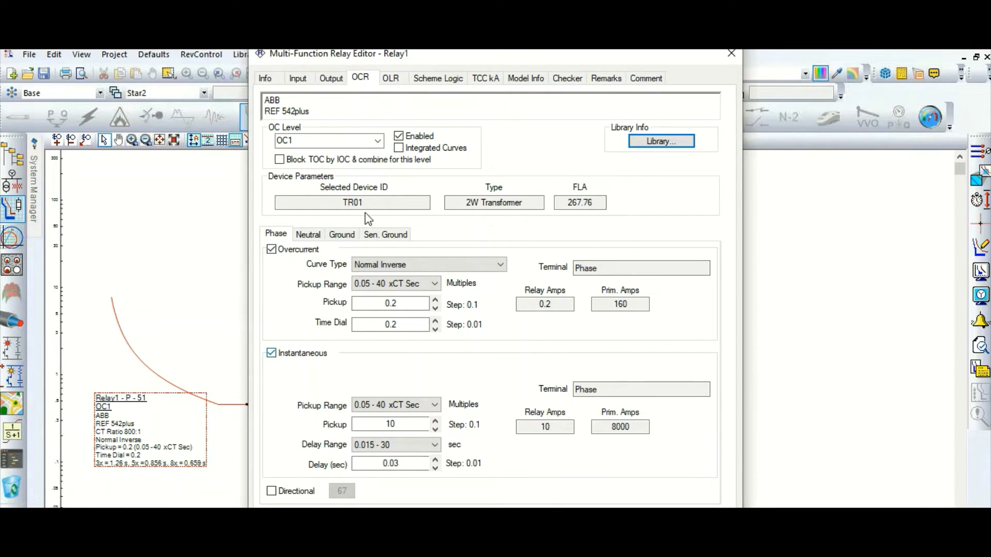
{"action": "left_click", "coordinate": [398, 149]}
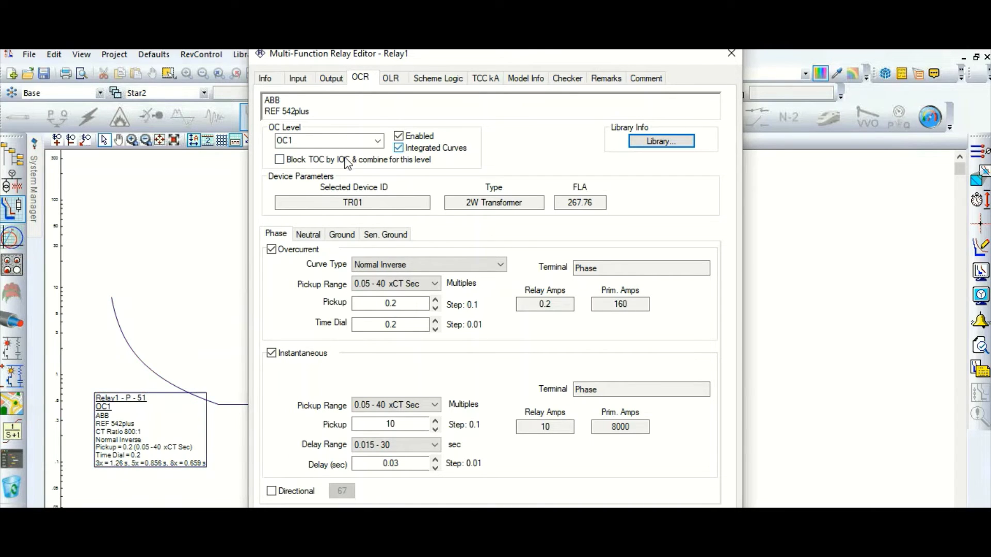
{"action": "left_click", "coordinate": [279, 160]}
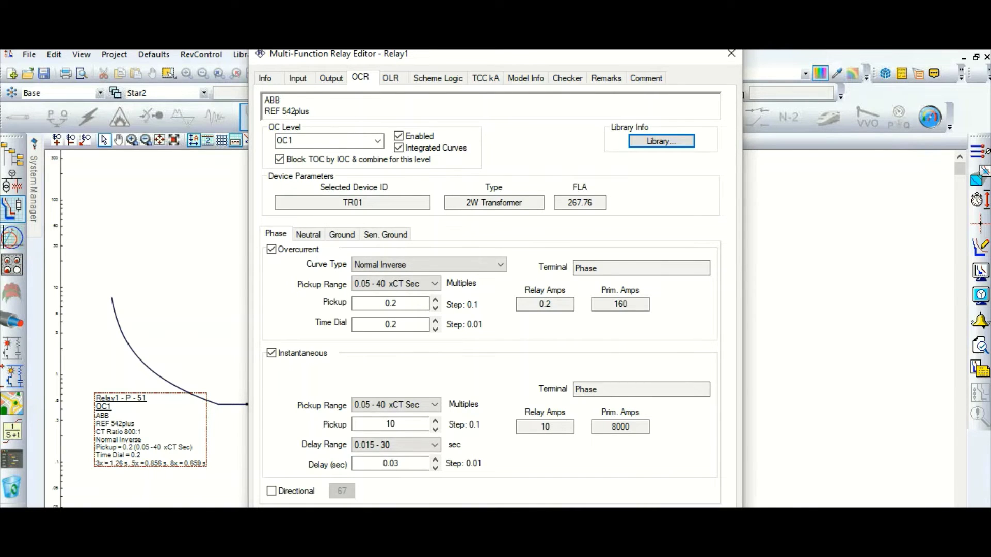
{"action": "key", "text": "Return"}
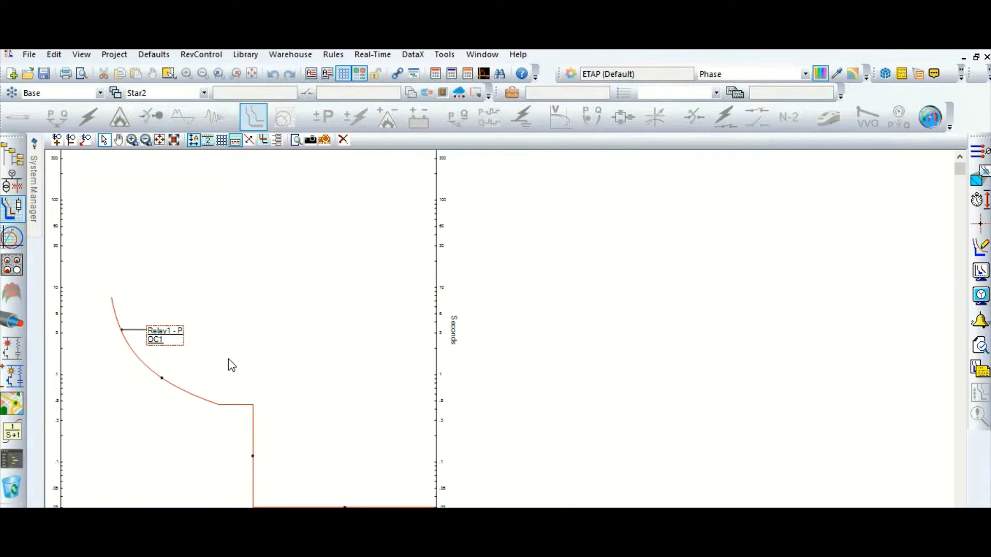
Step: Select the combined relay curve, then switch Integrated Curves back off and close Relay1's settings
{"action": "left_click", "coordinate": [172, 344]}
{"action": "left_click", "coordinate": [173, 341]}
{"action": "scroll", "coordinate": [166, 301], "scroll_direction": "up", "scroll_amount": 1}
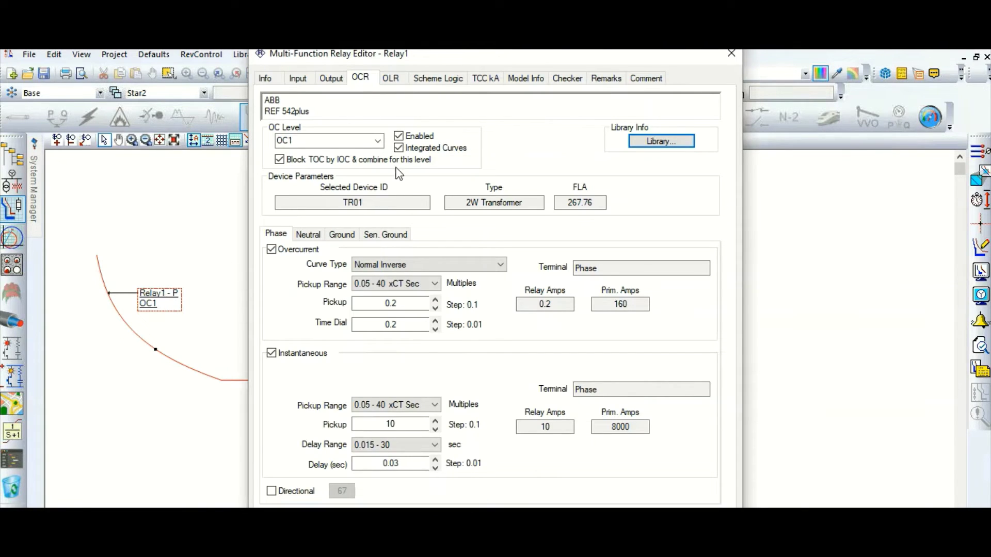
{"action": "left_click", "coordinate": [398, 148]}
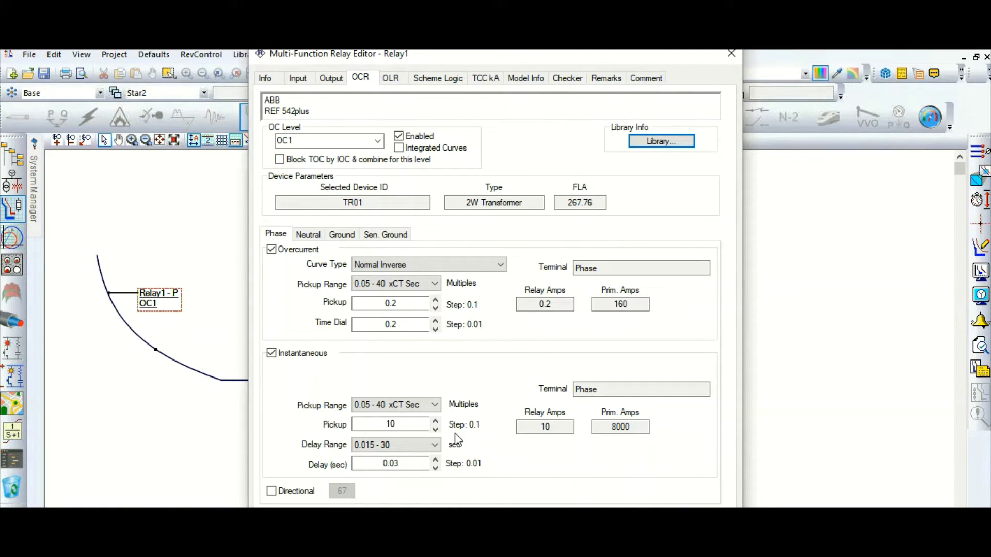
{"action": "key", "text": "Return"}
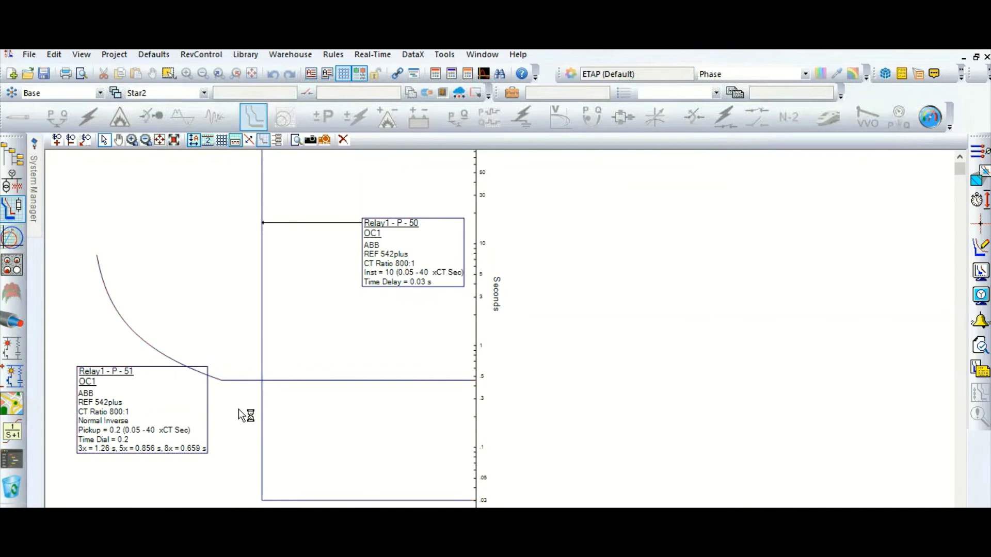
Step: Drag the Relay1 51 curve down and back up to try different time dial values
{"action": "left_click", "coordinate": [239, 380]}
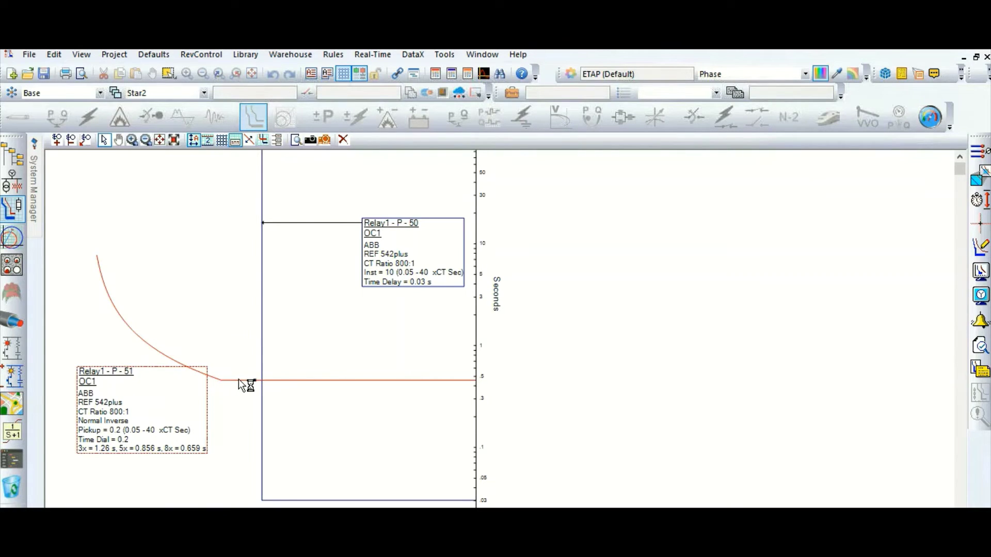
{"action": "mouse_move", "coordinate": [254, 380]}
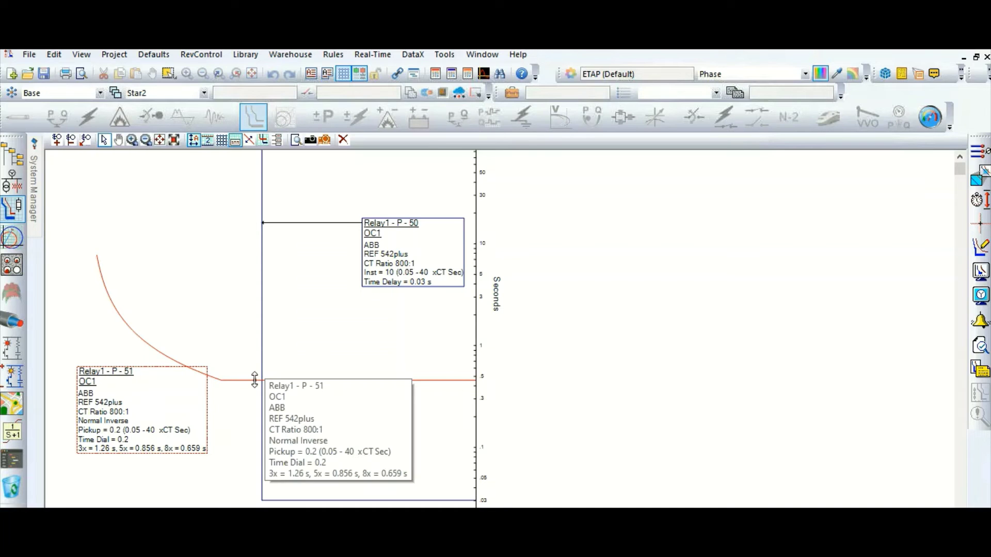
{"action": "left_click_drag", "start_coordinate": [255, 380], "coordinate": [260, 493]}
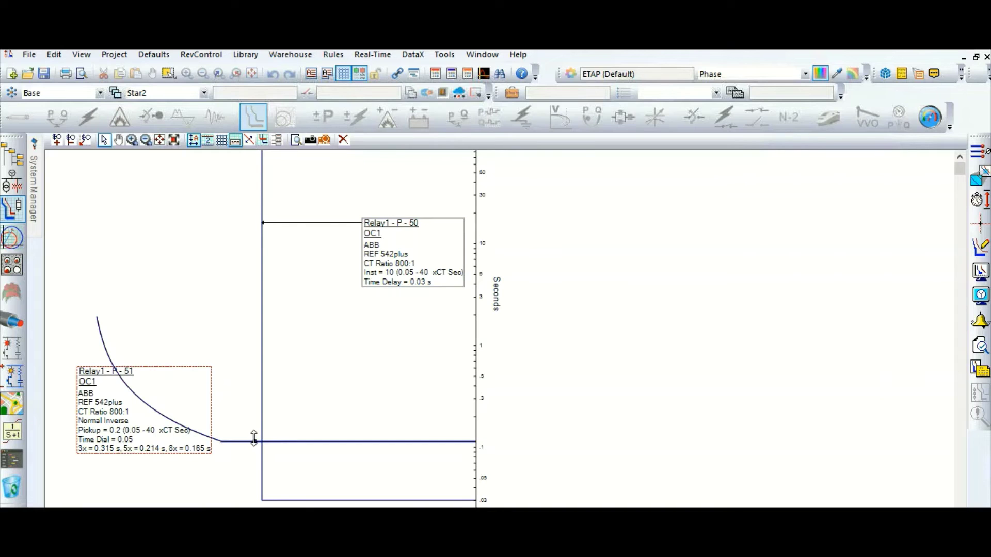
{"action": "left_click_drag", "start_coordinate": [254, 422], "coordinate": [253, 329]}
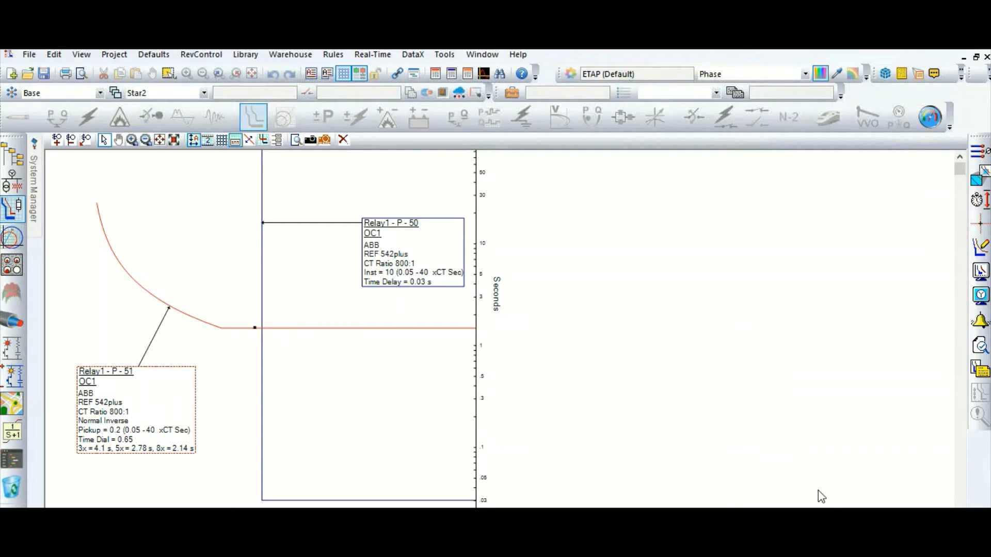
{"action": "left_click", "coordinate": [711, 364]}
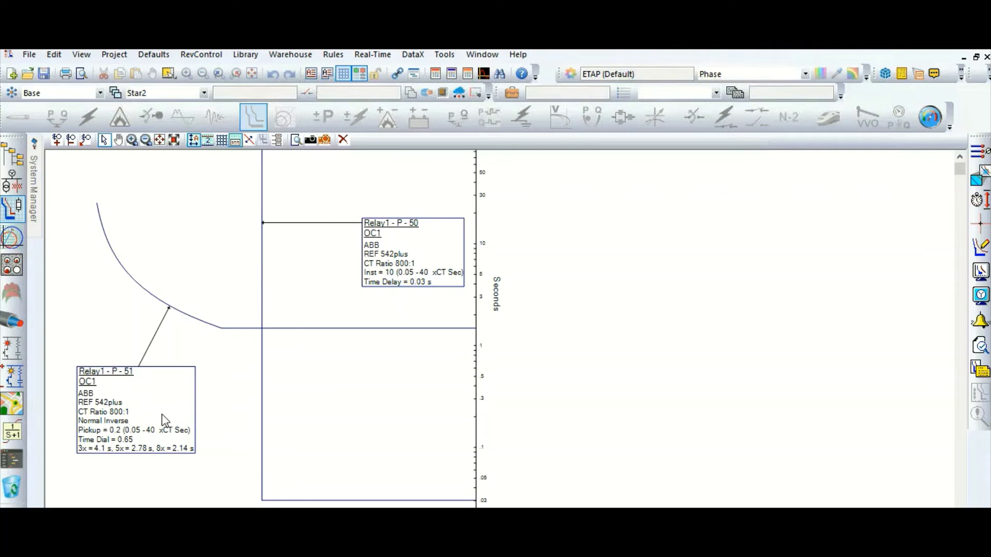
Step: Drag the Relay1-P-51 curve until Time Dial reads 0.38 (3x = 2.39 s, 8x = 1.25 s)
{"action": "left_click", "coordinate": [111, 414]}
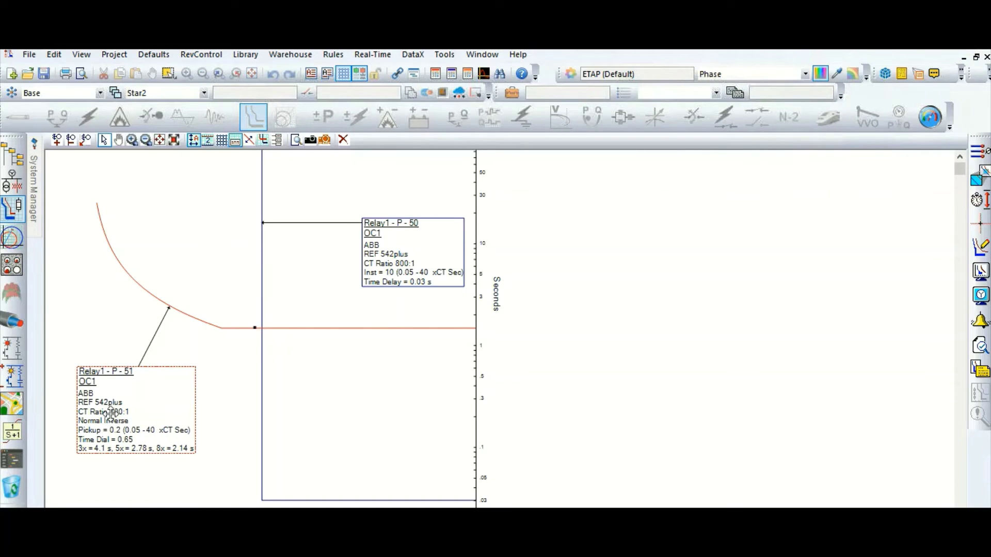
{"action": "mouse_move", "coordinate": [88, 364]}
{"action": "mouse_move", "coordinate": [136, 400]}
{"action": "mouse_move", "coordinate": [122, 433]}
{"action": "mouse_move", "coordinate": [255, 327]}
{"action": "mouse_move", "coordinate": [255, 327]}
{"action": "left_mouse_down"}
{"action": "mouse_move", "coordinate": [255, 365]}
{"action": "mouse_move", "coordinate": [259, 317]}
{"action": "left_mouse_up"}
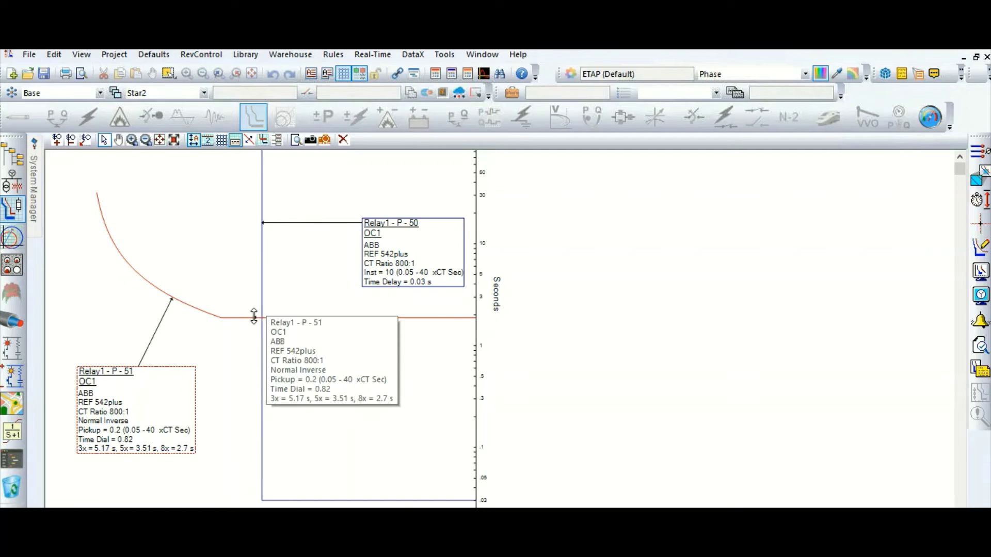
{"action": "left_click_drag", "start_coordinate": [255, 318], "coordinate": [253, 352]}
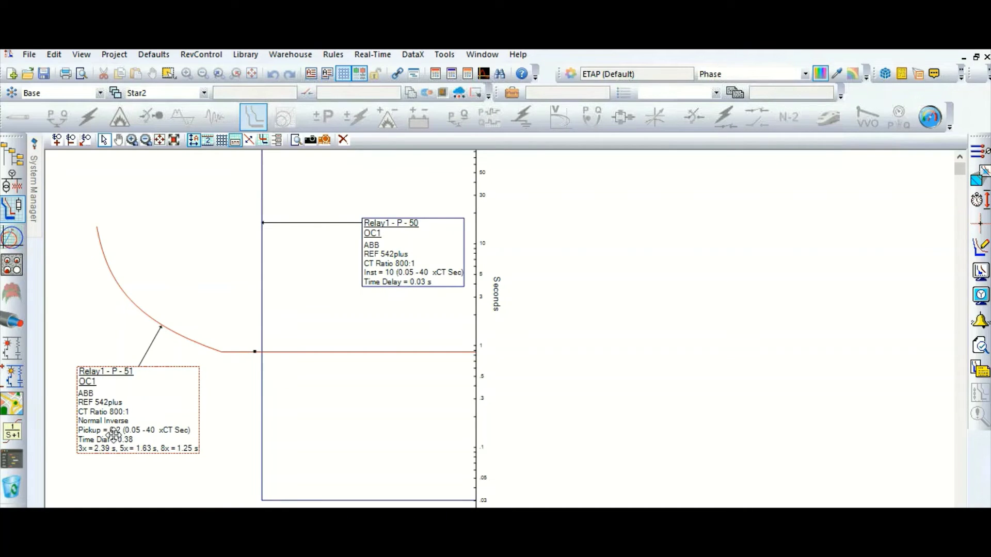
{"action": "left_click", "coordinate": [979, 227]}
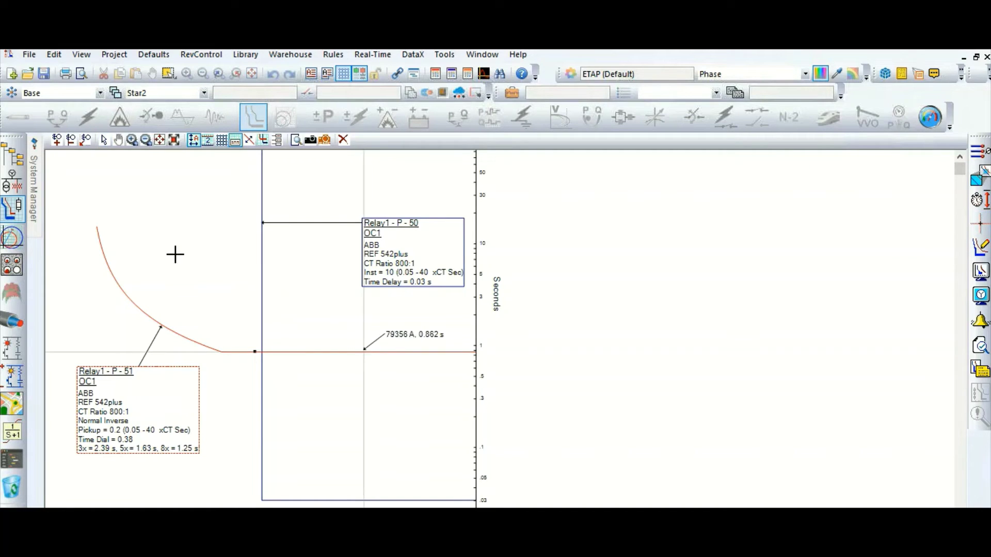
Step: Place a 192 A, 14.6 s measurement callout at the top of Relay1's 51 curve
{"action": "left_click", "coordinate": [100, 236]}
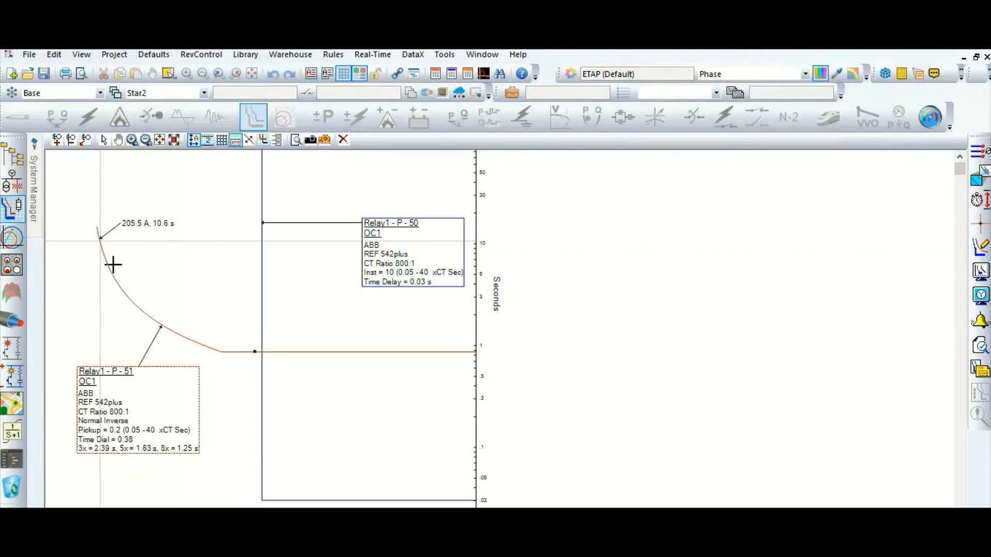
{"action": "left_click", "coordinate": [99, 229]}
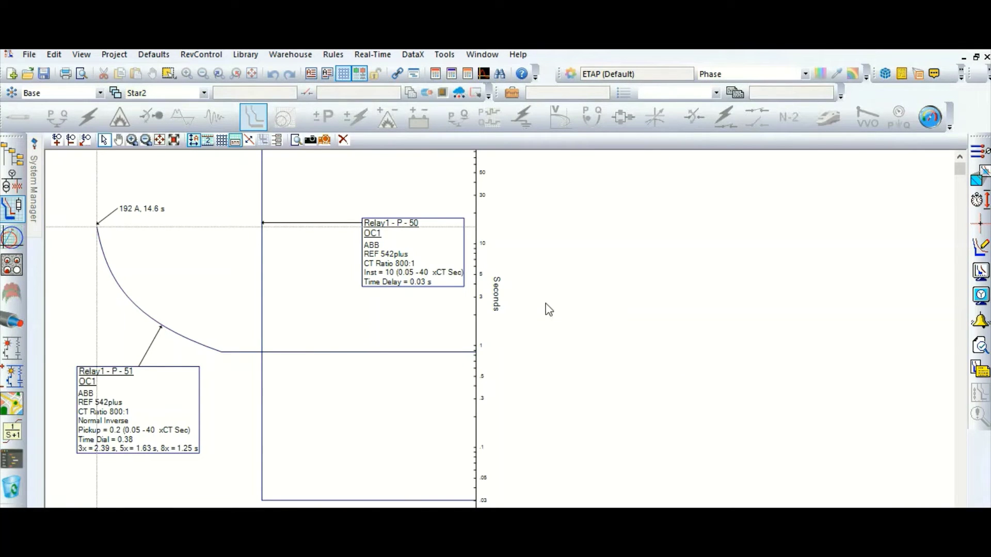
{"action": "left_click", "coordinate": [178, 333]}
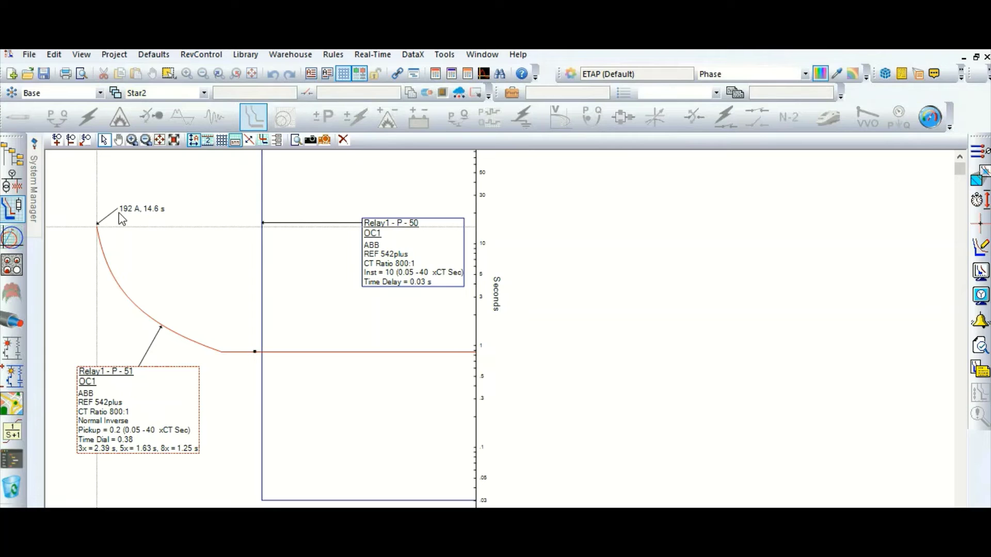
{"action": "mouse_move", "coordinate": [133, 217]}
{"action": "double_click", "coordinate": [106, 415]}
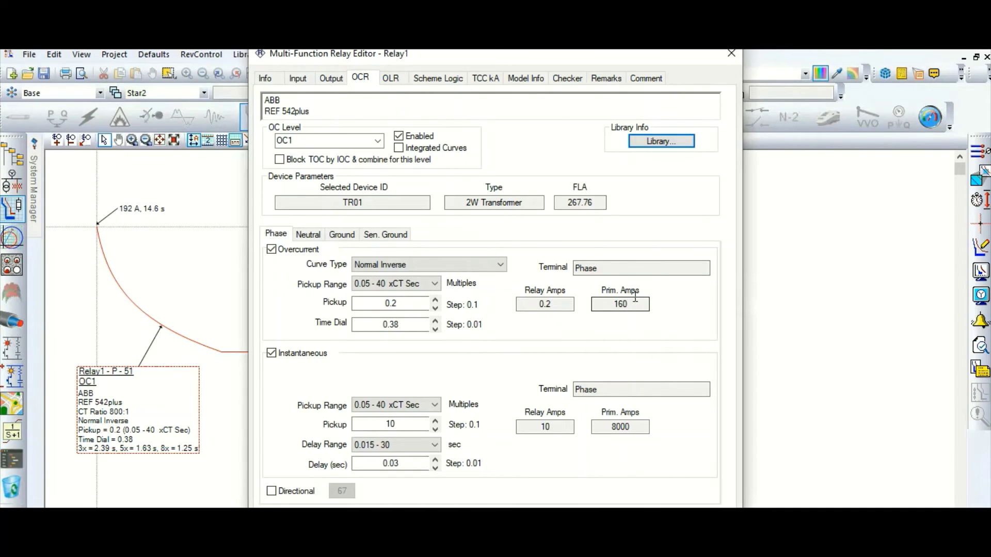
{"action": "left_click", "coordinate": [729, 54]}
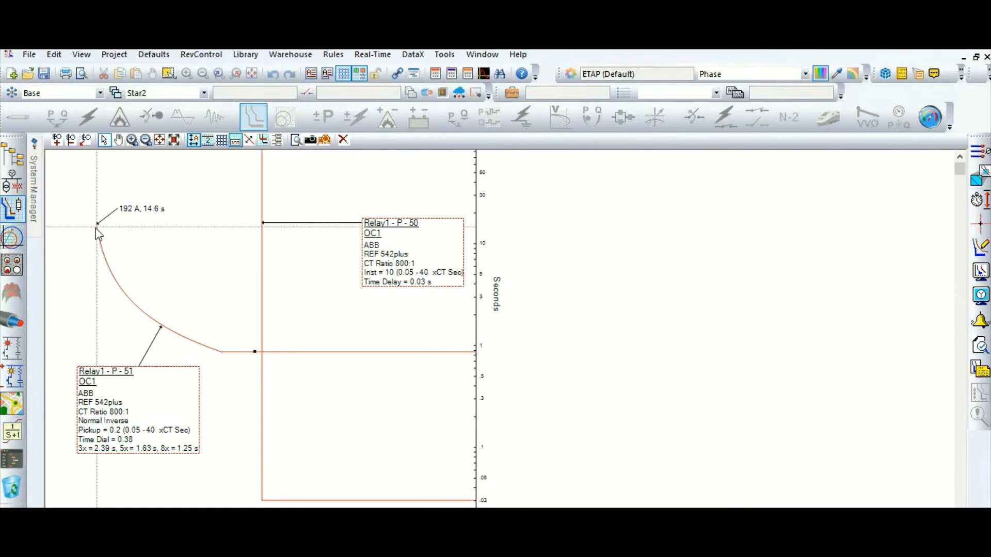